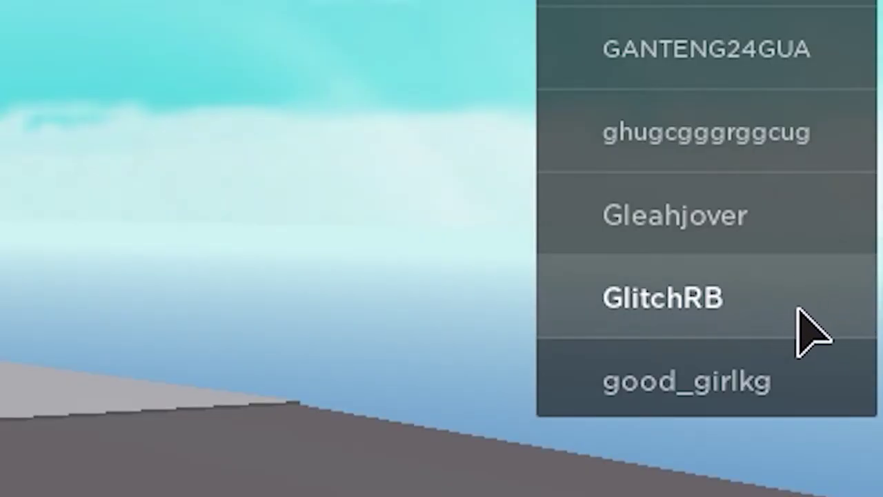
{"action": "left_click", "coordinate": [811, 328]}
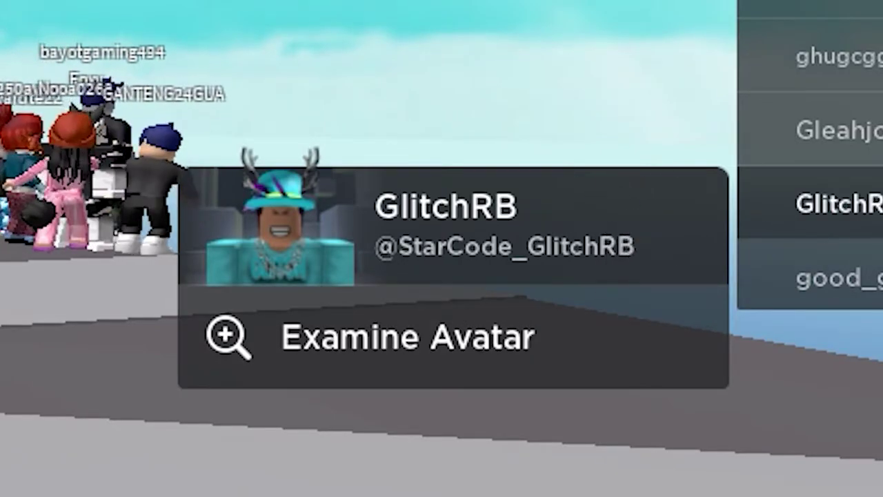
{"action": "left_click", "coordinate": [274, 98]}
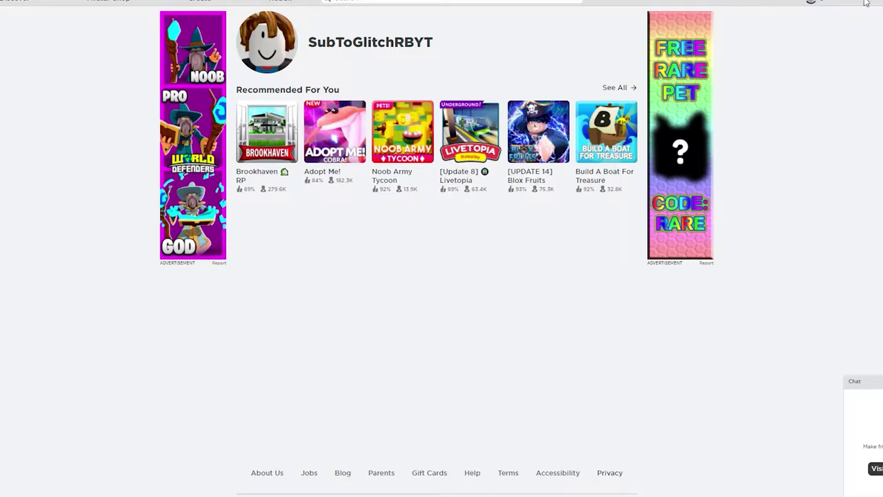
Step: Open the account settings from the Roblox home page
{"action": "left_click_drag", "start_coordinate": [487, 48], "coordinate": [318, 60]}
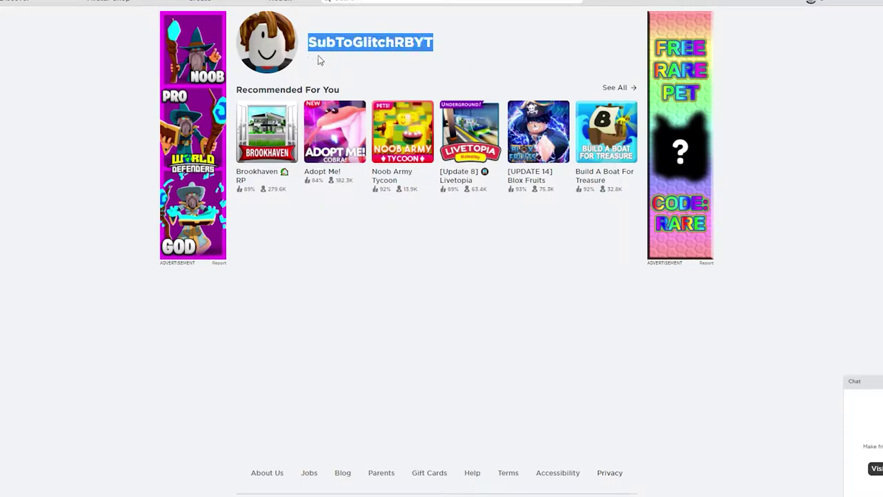
{"action": "left_click", "coordinate": [498, 23]}
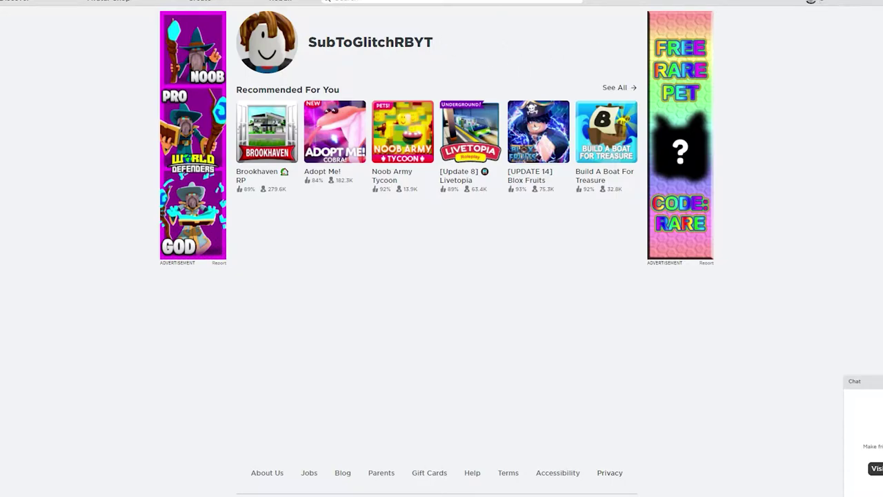
{"action": "left_click", "coordinate": [813, 2]}
{"action": "left_click", "coordinate": [731, 37]}
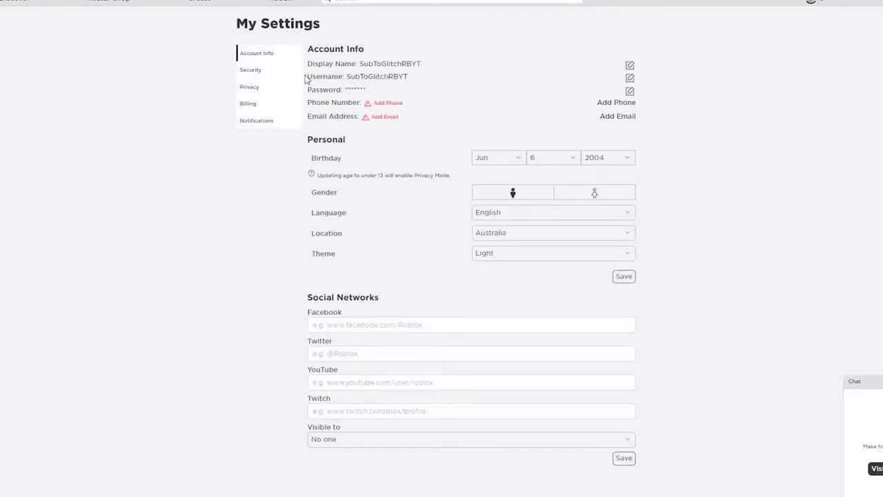
Step: Try to change the account's username
{"action": "left_click_drag", "start_coordinate": [308, 63], "coordinate": [459, 84]}
{"action": "left_click", "coordinate": [488, 77]}
{"action": "left_click", "coordinate": [630, 78]}
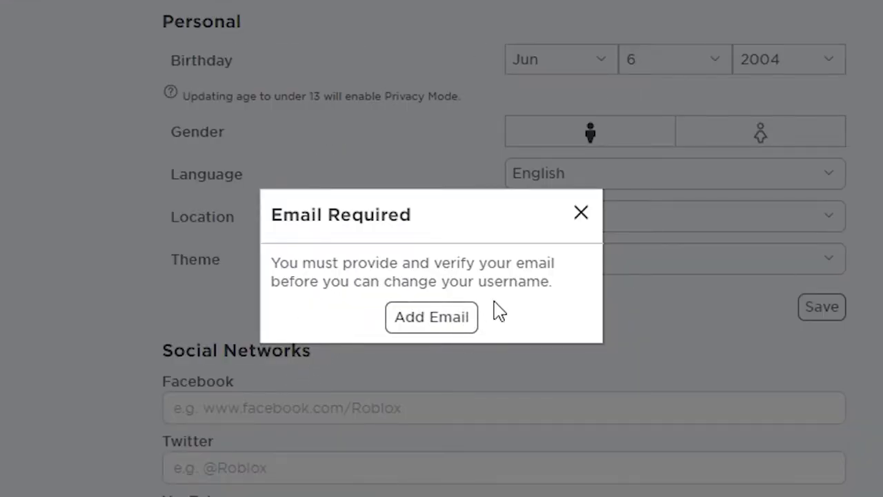
{"action": "left_click", "coordinate": [582, 214]}
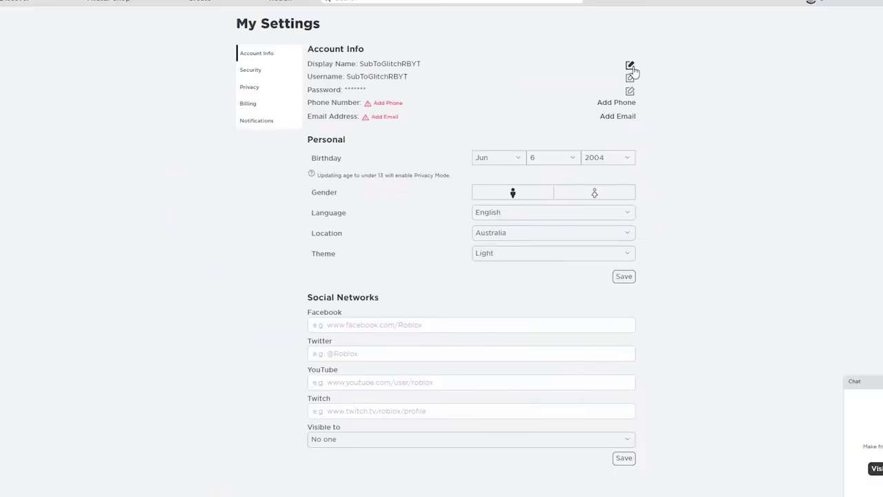
Step: Change the account's display name to GlitchRBOnYT and save it
{"action": "left_click", "coordinate": [630, 65]}
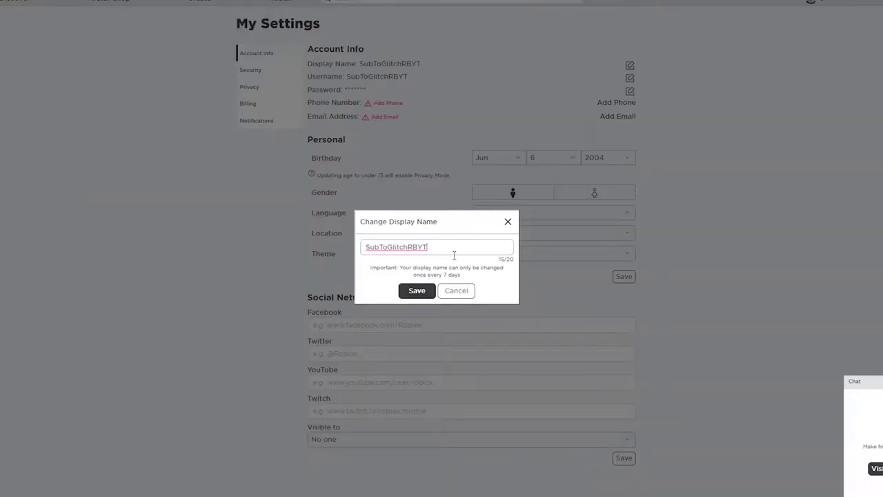
{"action": "left_click_drag", "start_coordinate": [463, 250], "coordinate": [355, 252]}
{"action": "type", "text": "GlitchRB"}
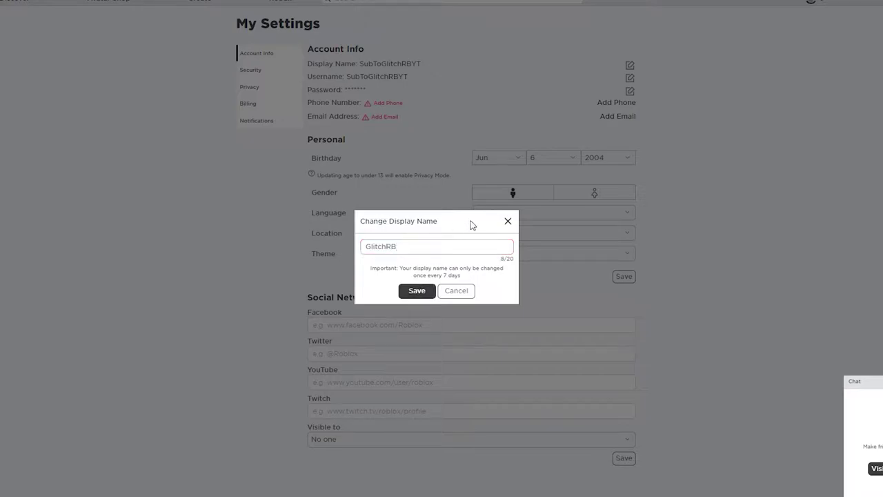
{"action": "key", "text": "BackSpace"}
{"action": "key", "text": "BackSpace"}
{"action": "key", "text": "BackSpace"}
{"action": "key", "text": "BackSpace"}
{"action": "key", "text": "BackSpace"}
{"action": "key", "text": "BackSpace"}
{"action": "key", "text": "BackSpace"}
{"action": "type", "text": "GlitchRBOnYT"}
{"action": "left_click", "coordinate": [423, 294]}
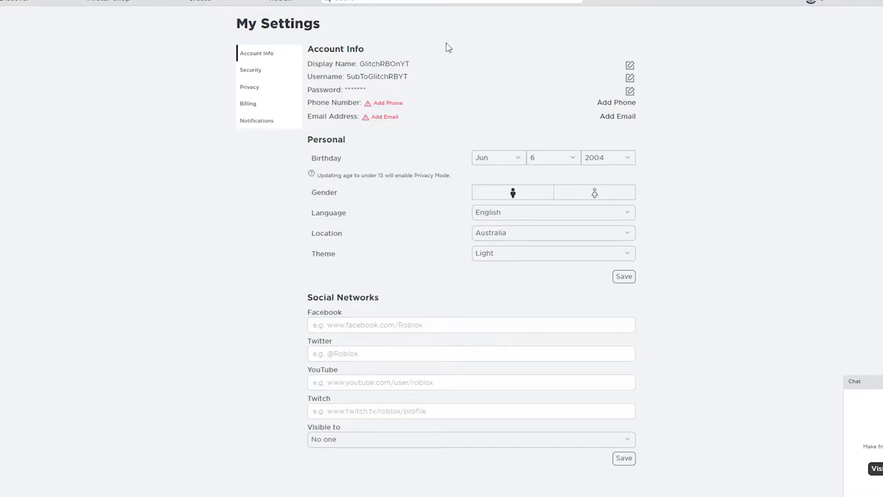
Step: Open the account's own profile page and examine the display name and username in its header
{"action": "left_click", "coordinate": [13, 69]}
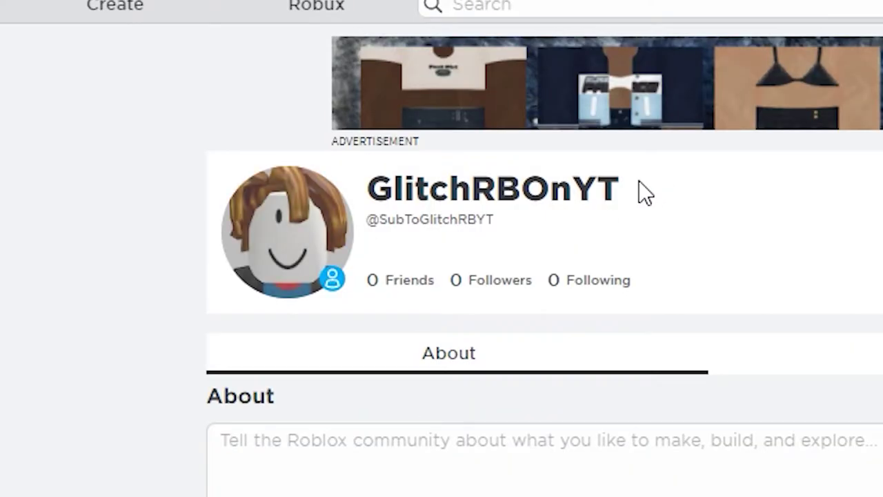
{"action": "left_click_drag", "start_coordinate": [409, 73], "coordinate": [313, 74]}
{"action": "left_click_drag", "start_coordinate": [396, 193], "coordinate": [357, 197]}
{"action": "left_click", "coordinate": [668, 206]}
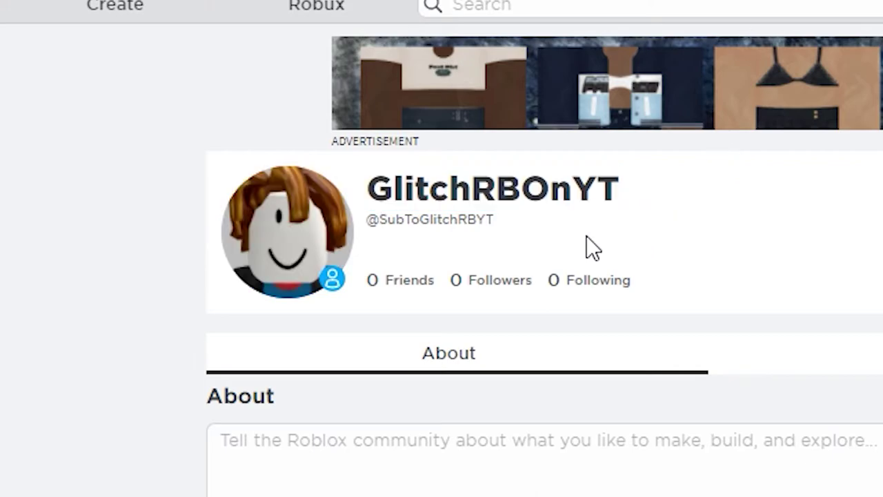
{"action": "left_click_drag", "start_coordinate": [520, 226], "coordinate": [389, 237]}
Step: Page through the people search results for TanqR to examine accounts sharing that display name
{"action": "left_click", "coordinate": [310, 92]}
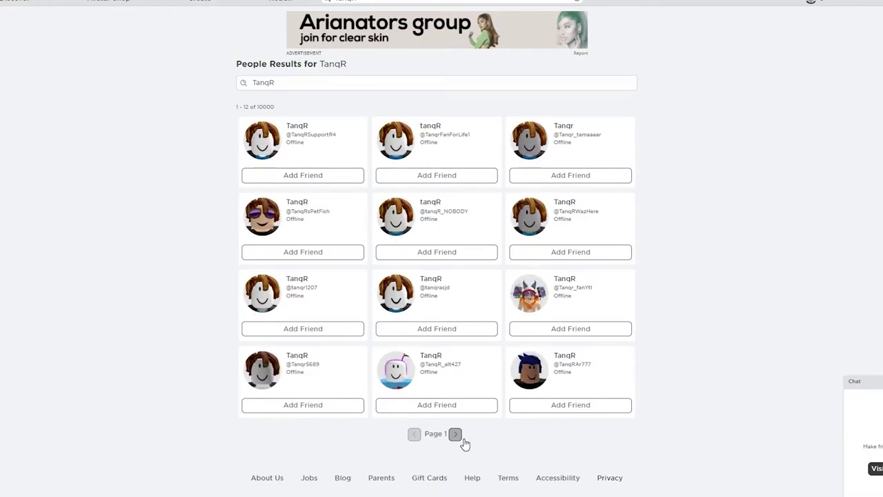
{"action": "left_click", "coordinate": [456, 435]}
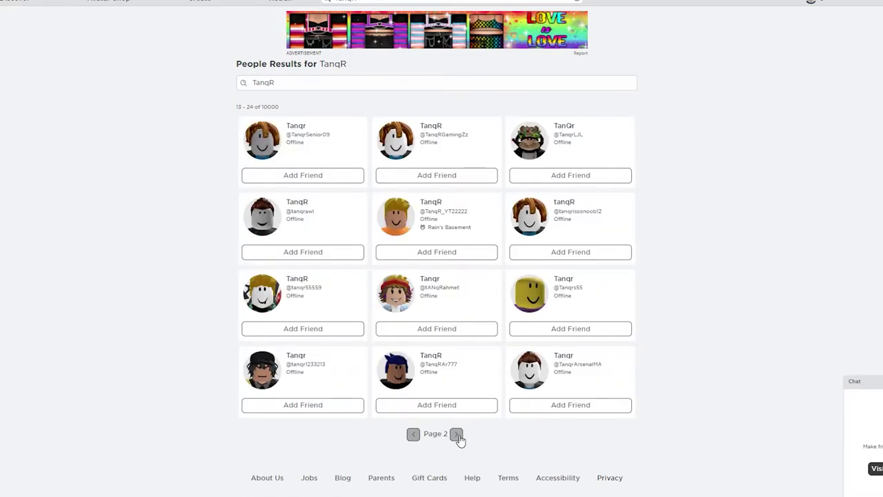
{"action": "left_click", "coordinate": [459, 435]}
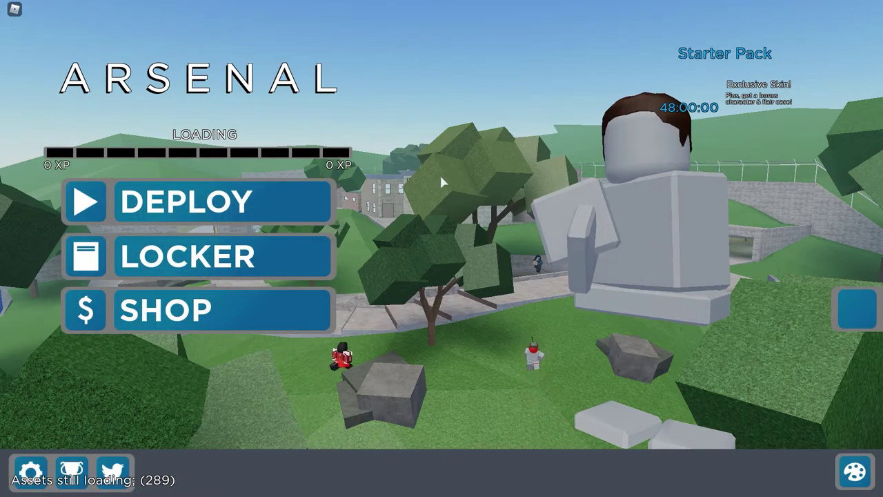
Step: Look up the account's own display name in Arsenal's in-game people list and return to the game
{"action": "key", "text": "Escape"}
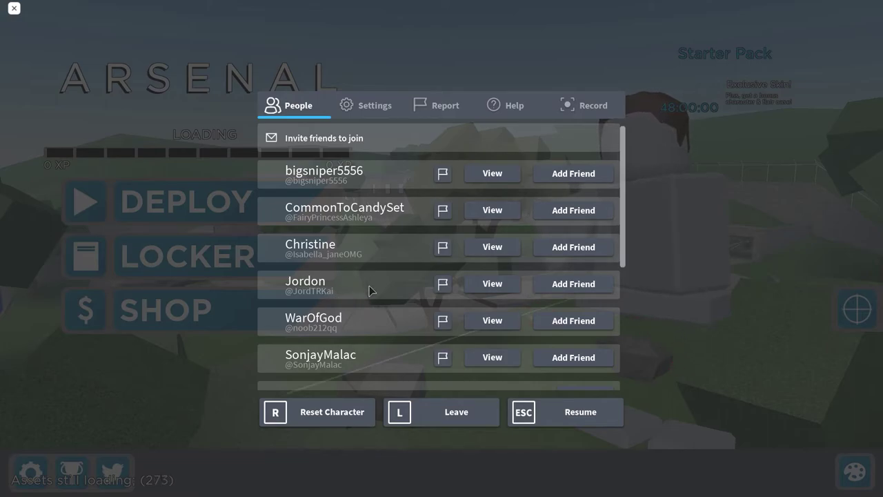
{"action": "scroll", "coordinate": [375, 297], "scroll_direction": "down", "scroll_amount": 5}
{"action": "scroll", "coordinate": [372, 191], "scroll_direction": "up", "scroll_amount": 3}
{"action": "scroll", "coordinate": [380, 320], "scroll_direction": "down", "scroll_amount": 2}
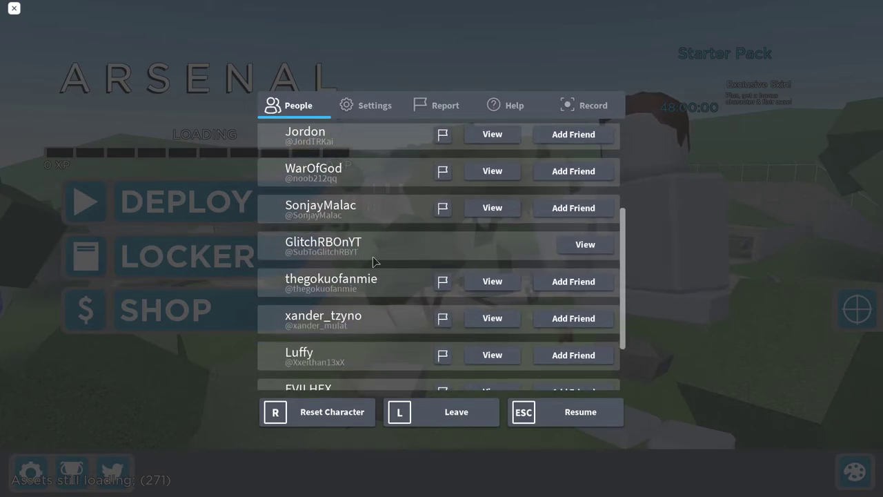
{"action": "key", "text": "Escape"}
{"action": "left_click", "coordinate": [372, 222]}
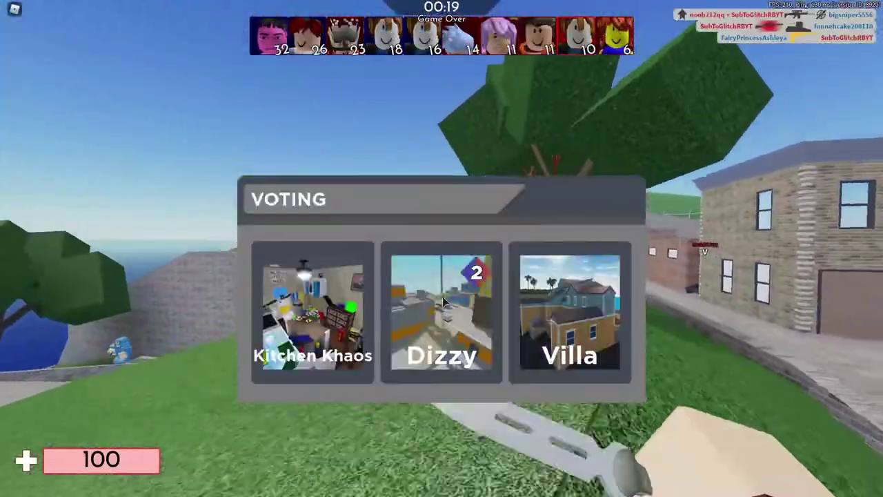
Step: Vote for the Dizzy map, a team setup and a game type for the next round
{"action": "left_click", "coordinate": [425, 298]}
{"action": "left_click", "coordinate": [497, 304]}
{"action": "left_click", "coordinate": [475, 321]}
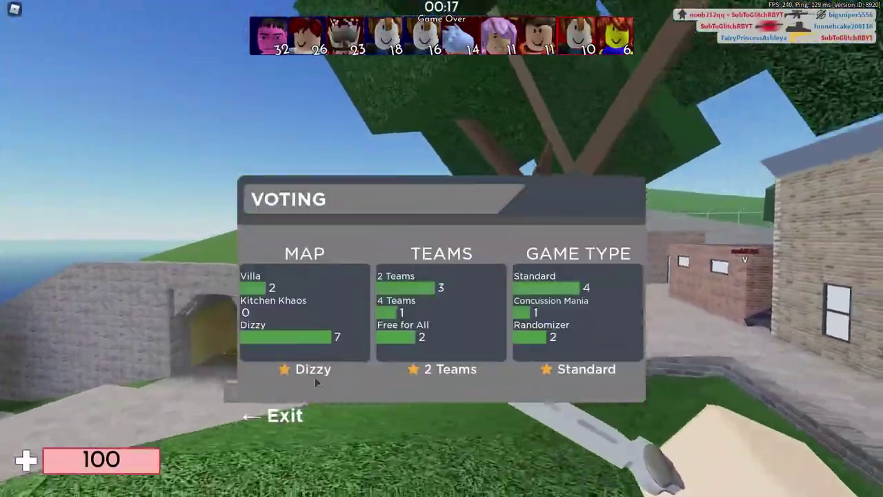
{"action": "key", "text": "w"}
{"action": "key", "text": "2"}
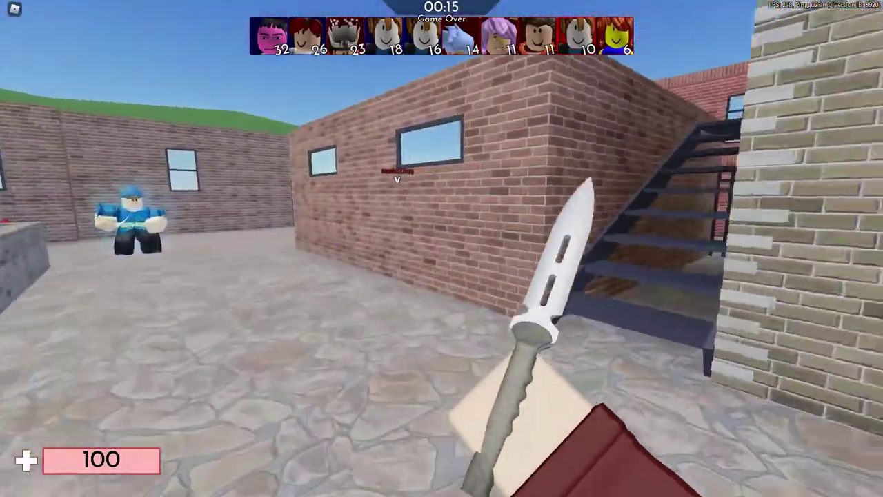
{"action": "key", "text": "w"}
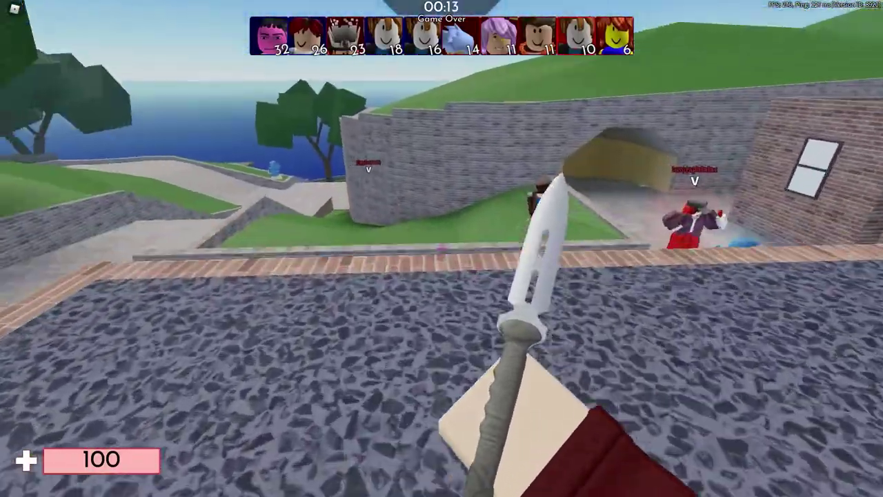
{"action": "key", "text": "w"}
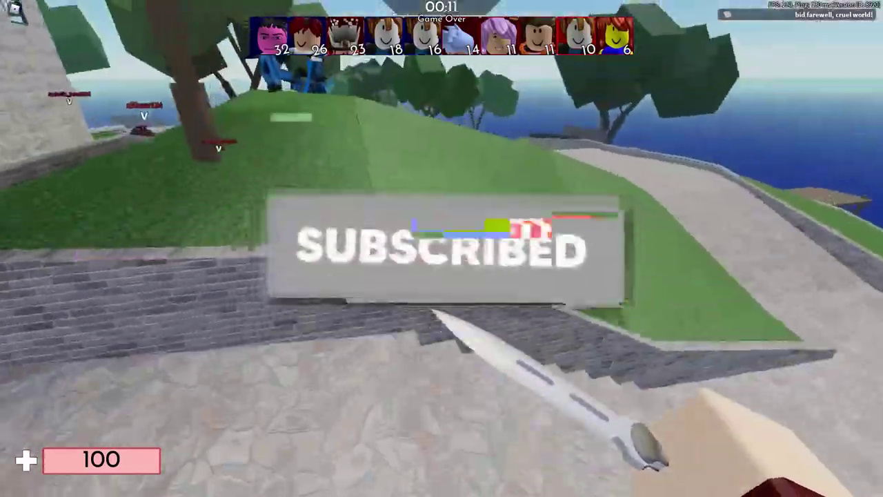
{"action": "key", "text": "w"}
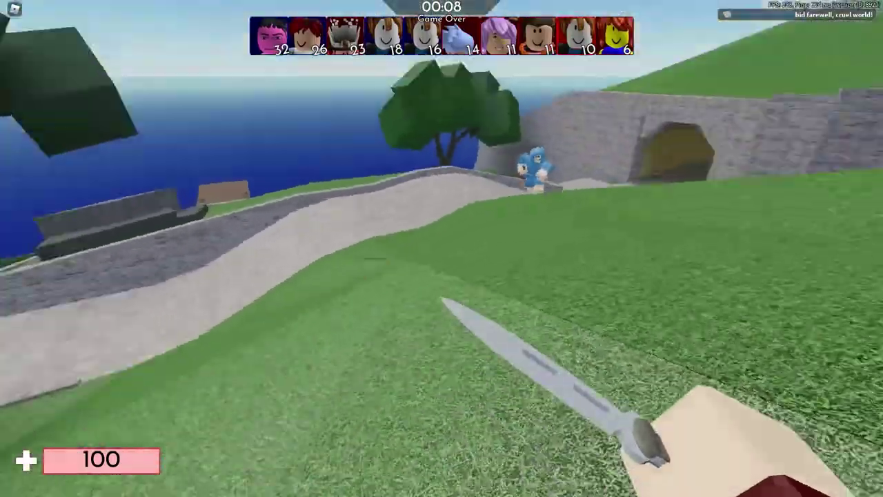
{"action": "key", "text": "w"}
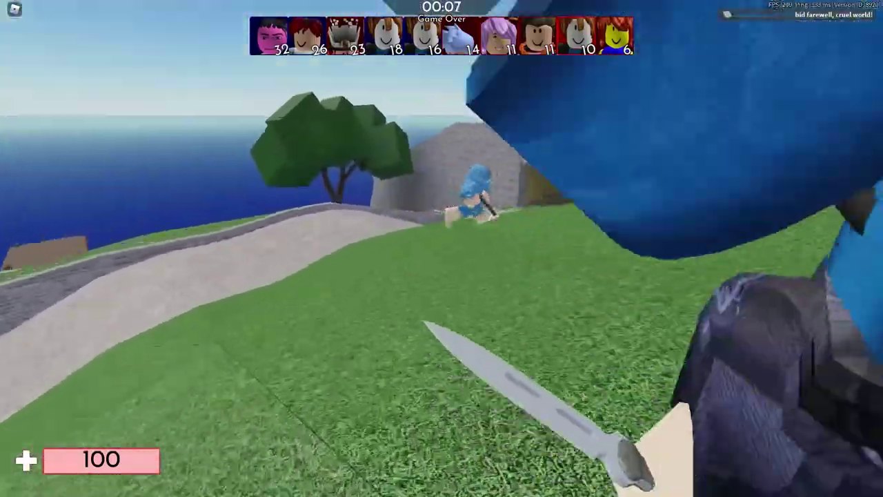
{"action": "key", "text": "w"}
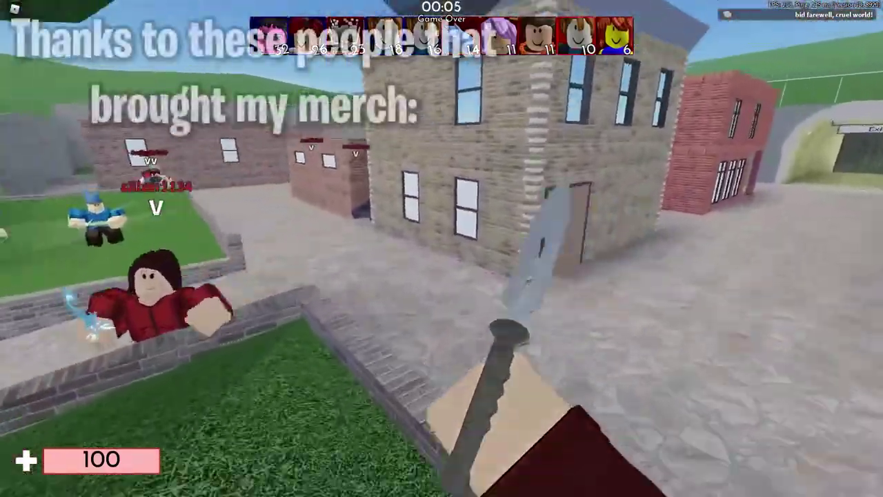
{"action": "key", "text": "w"}
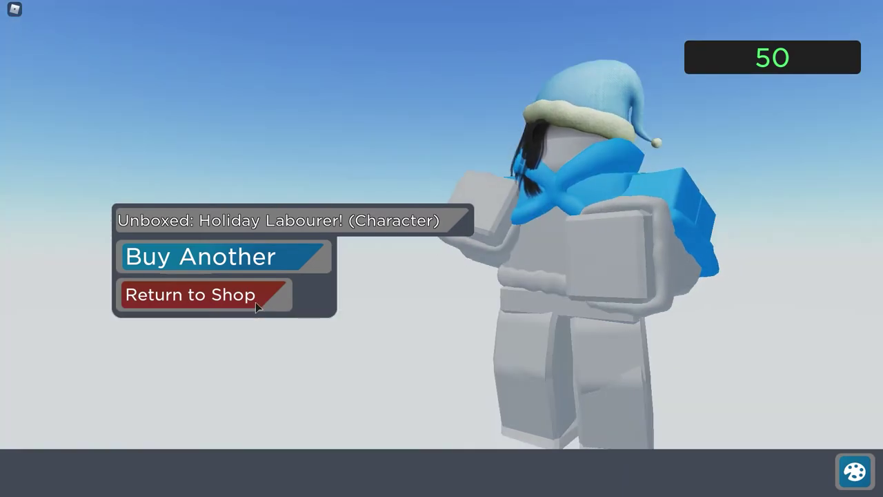
Step: Return from the unboxed character to the shop and exit to Arsenal's main menu
{"action": "left_click", "coordinate": [256, 301]}
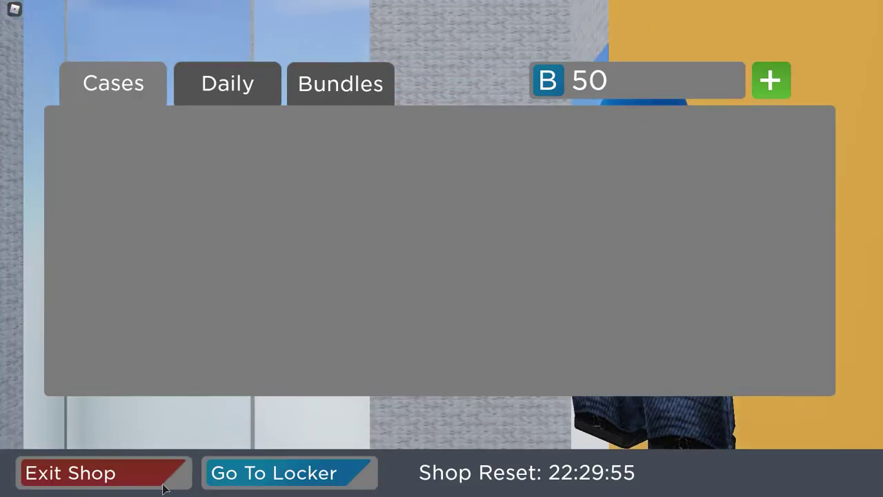
{"action": "left_click", "coordinate": [160, 475]}
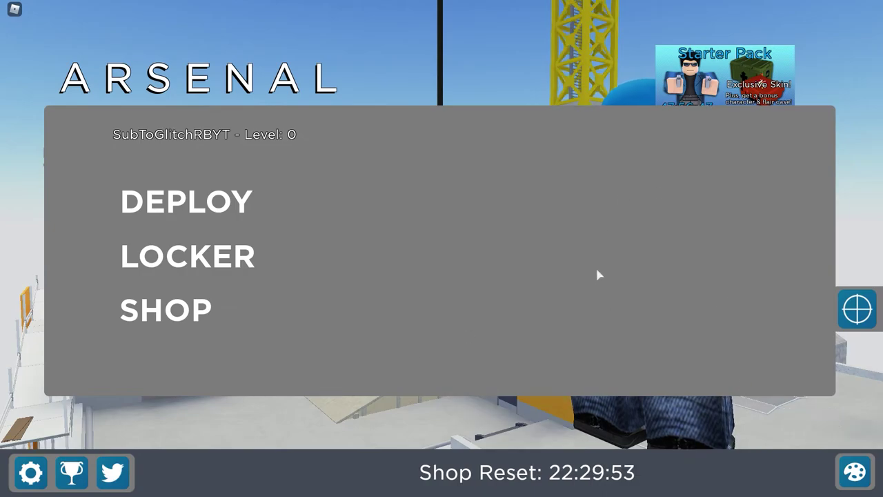